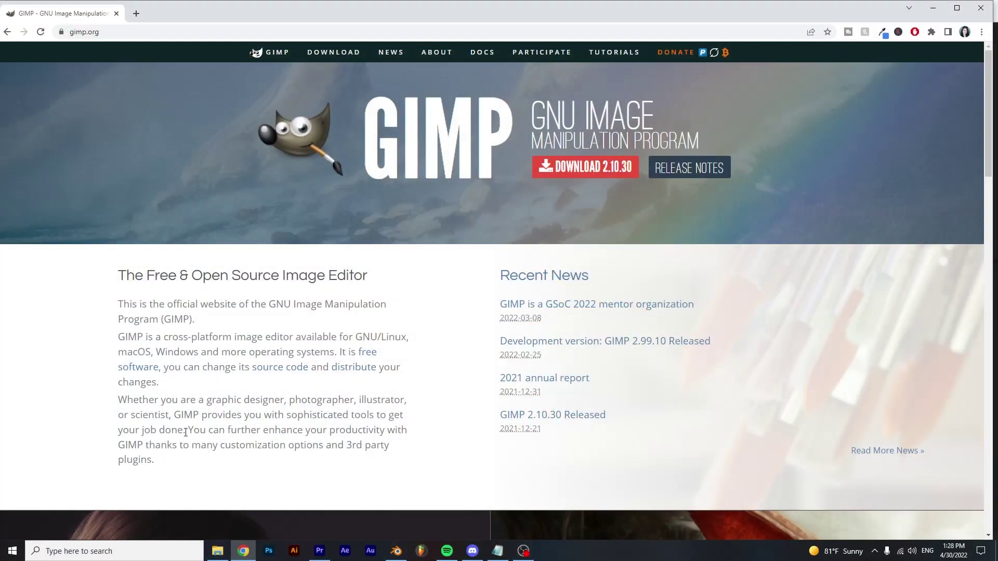
Scroll through gimp.org's feature tiles and the Gimp Tutorials YouTube playlist
scroll(186, 431, "down", 8)
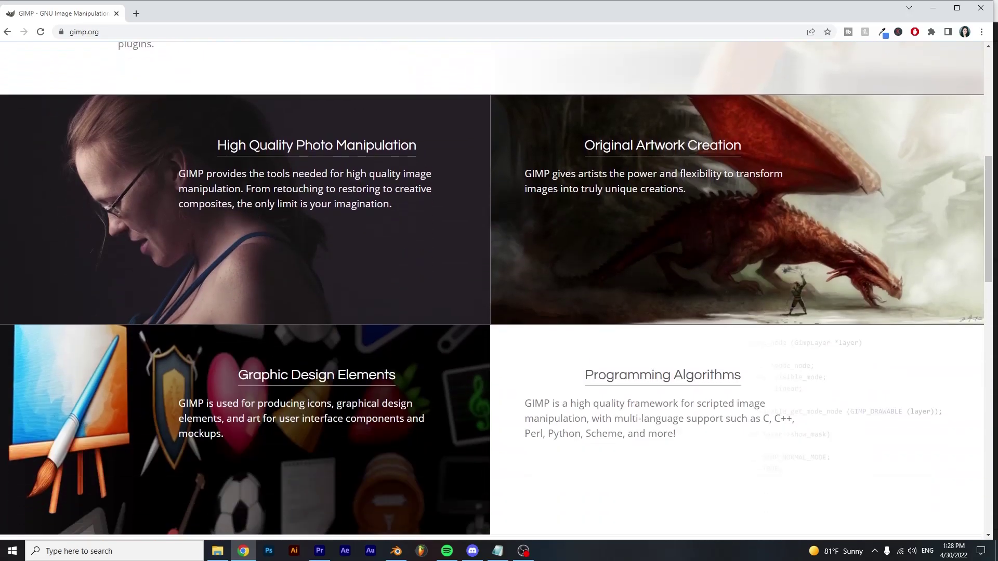
scroll(186, 54, "up", 4)
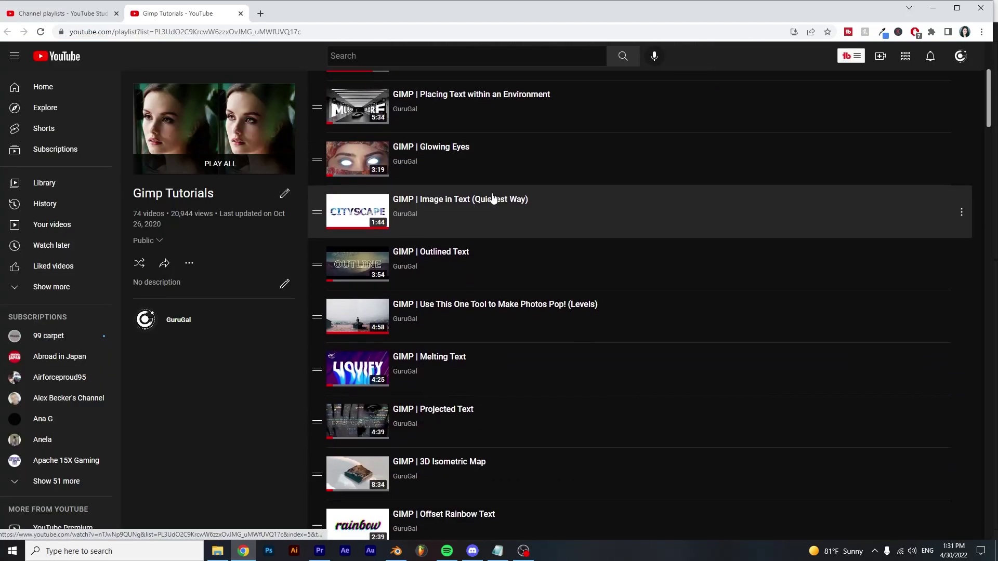
scroll(494, 201, "down", 4)
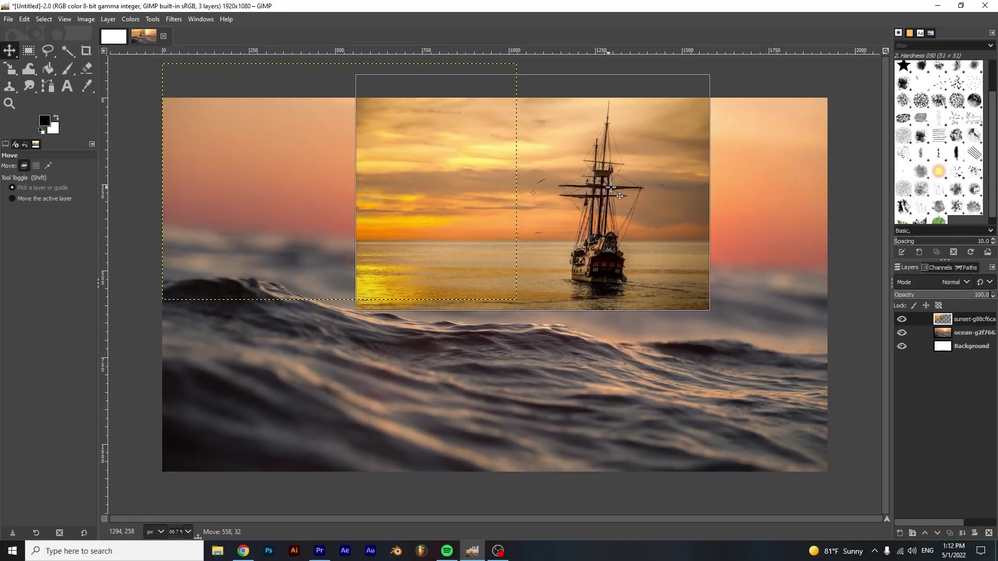
Lower the sunset layer's opacity, blend it in Hard light mode, and view Gaussian Blur settings
left_click_drag(978, 295, 938, 300)
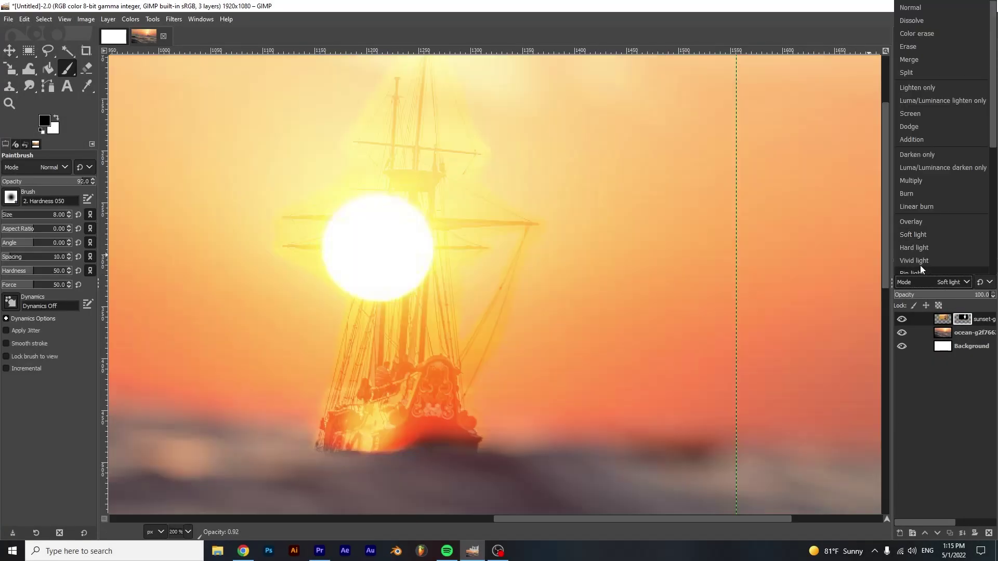
left_click(918, 254)
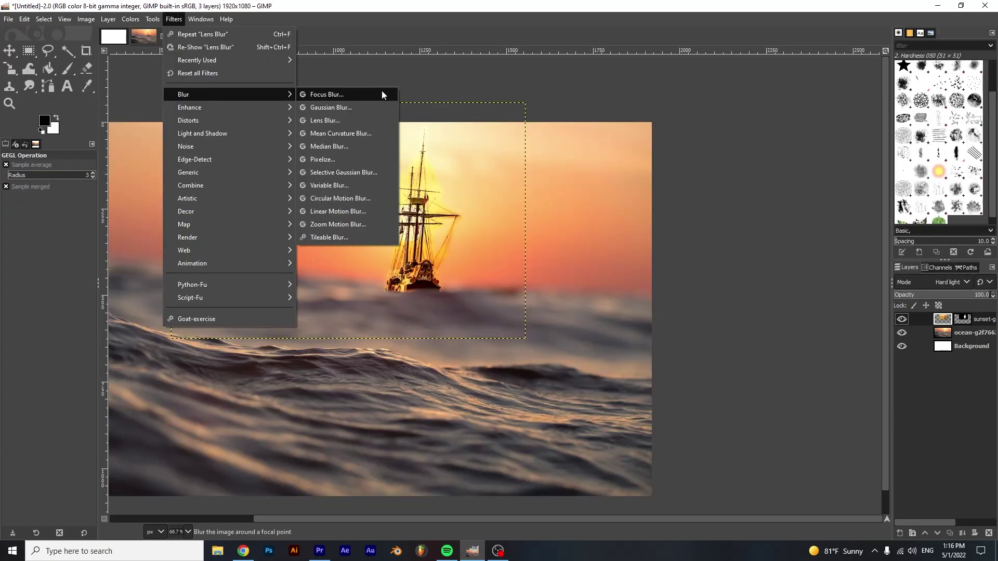
left_click(365, 109)
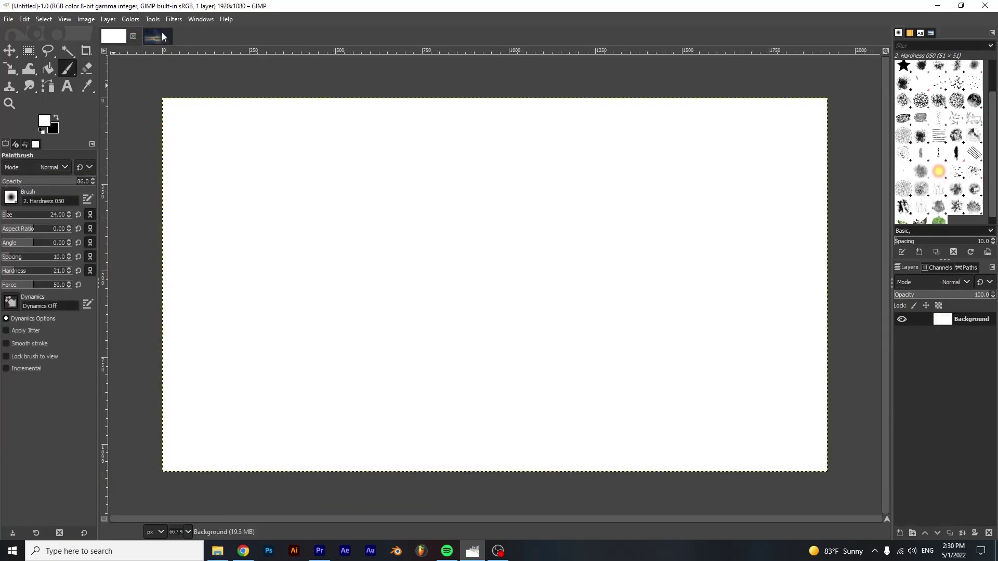
Add a transparent New Layer to the blank white image
left_click(162, 36)
left_click(109, 39)
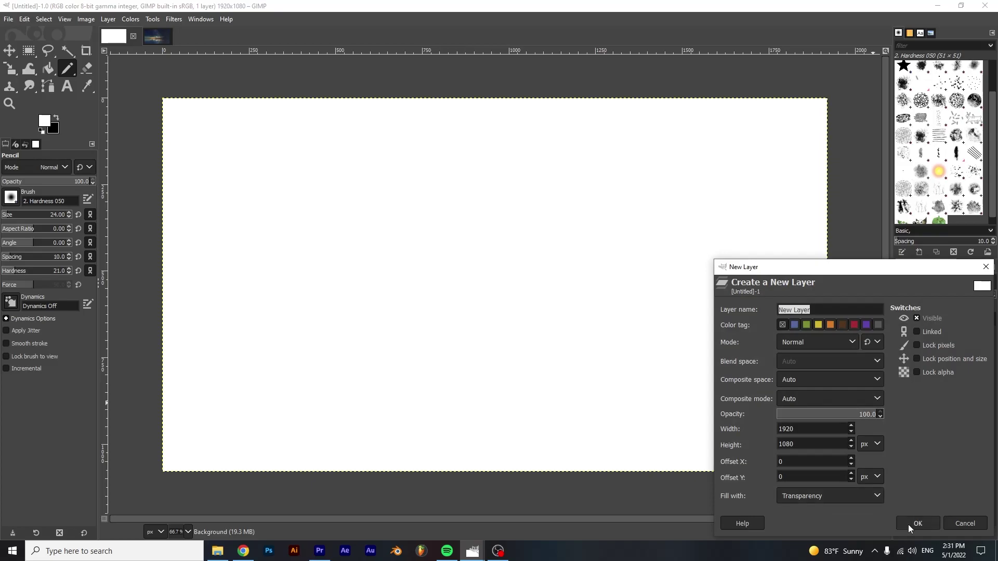
left_click(909, 525)
Browse fill patterns, then mask the sunflower layer to the traced selection
left_click(910, 33)
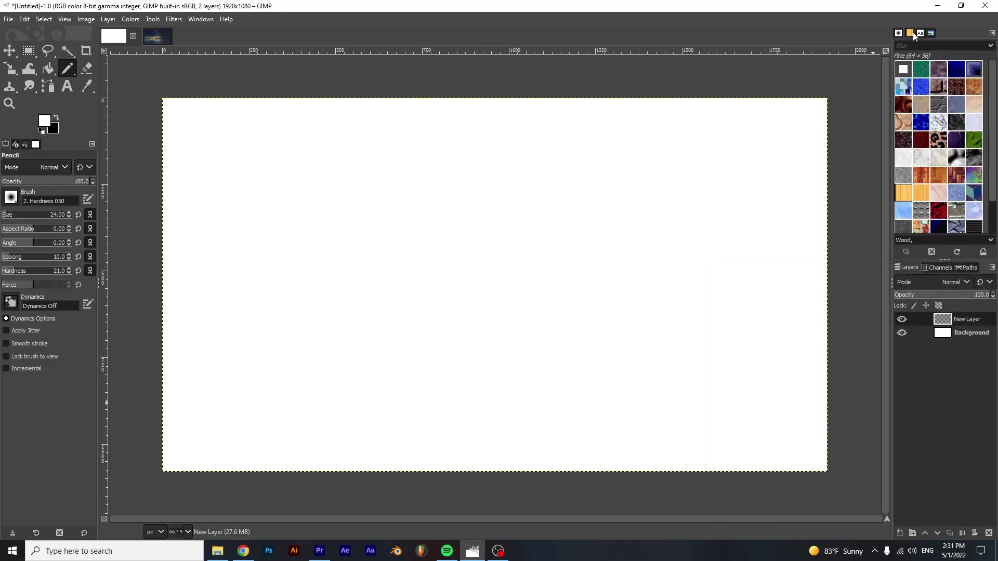
left_click(45, 121)
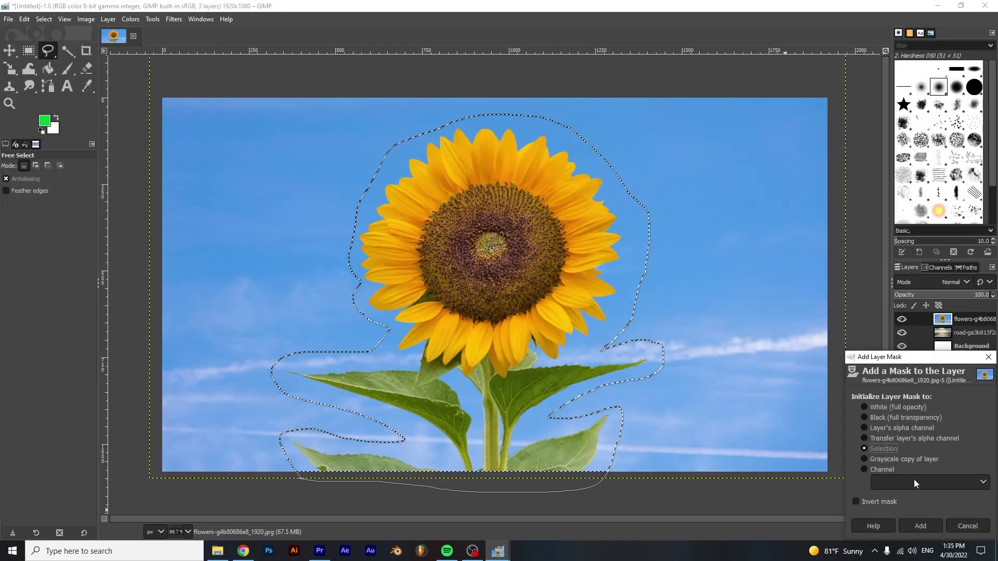
left_click(933, 525)
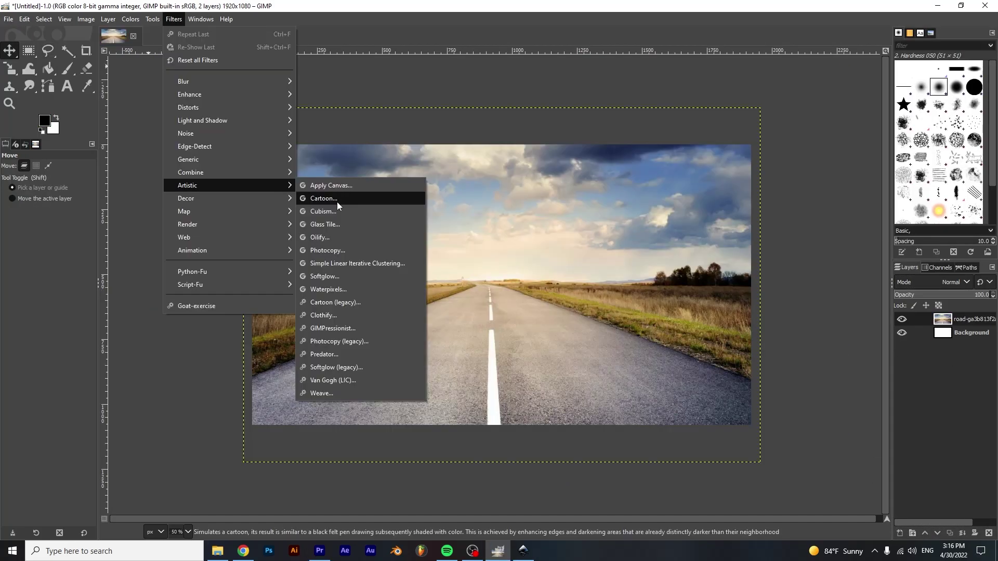
Apply GIMP's Cartoon filter, view the smudge/blur/dodge tools, and pick a Menu Item layer
left_click(337, 202)
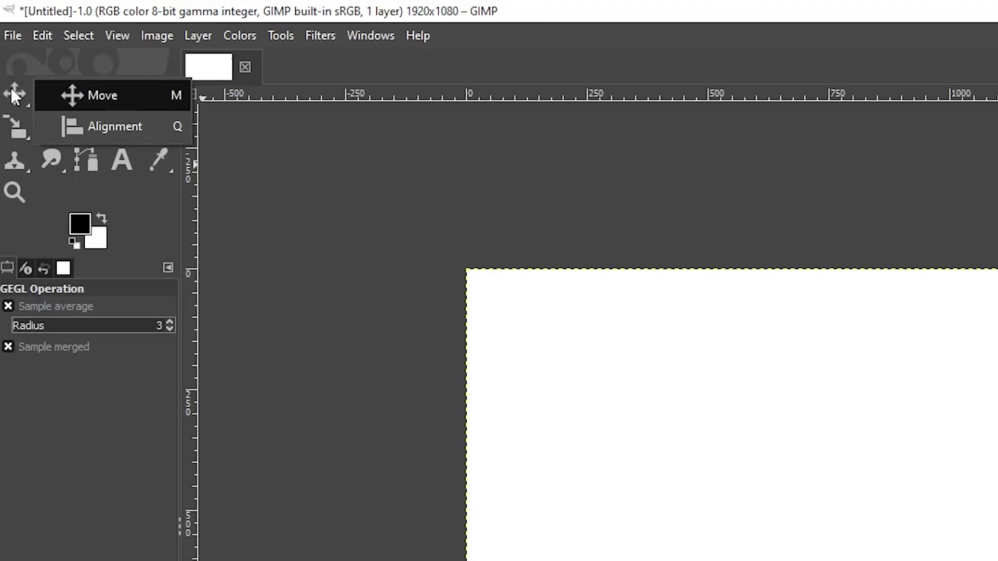
left_click(56, 151)
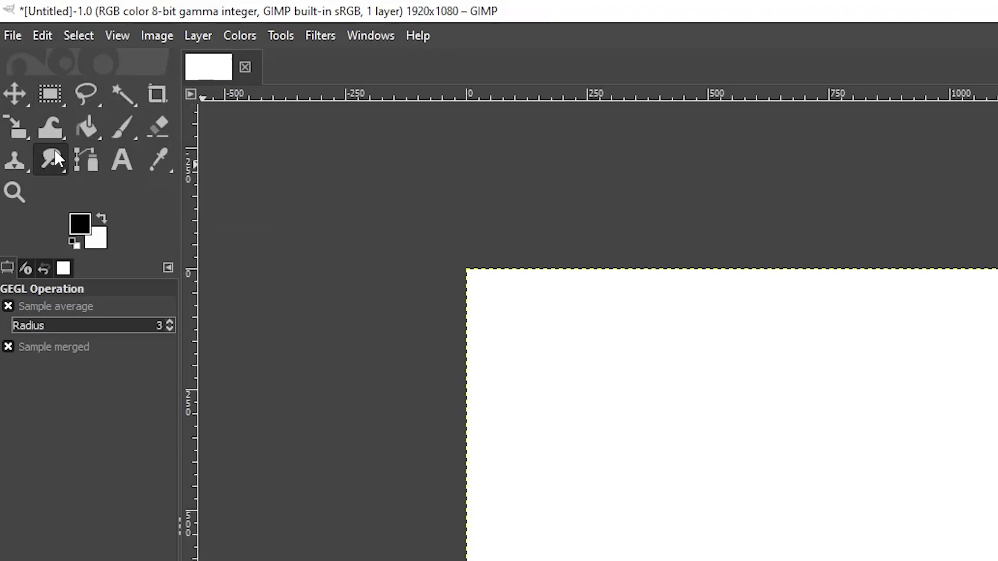
mouse_move(132, 126)
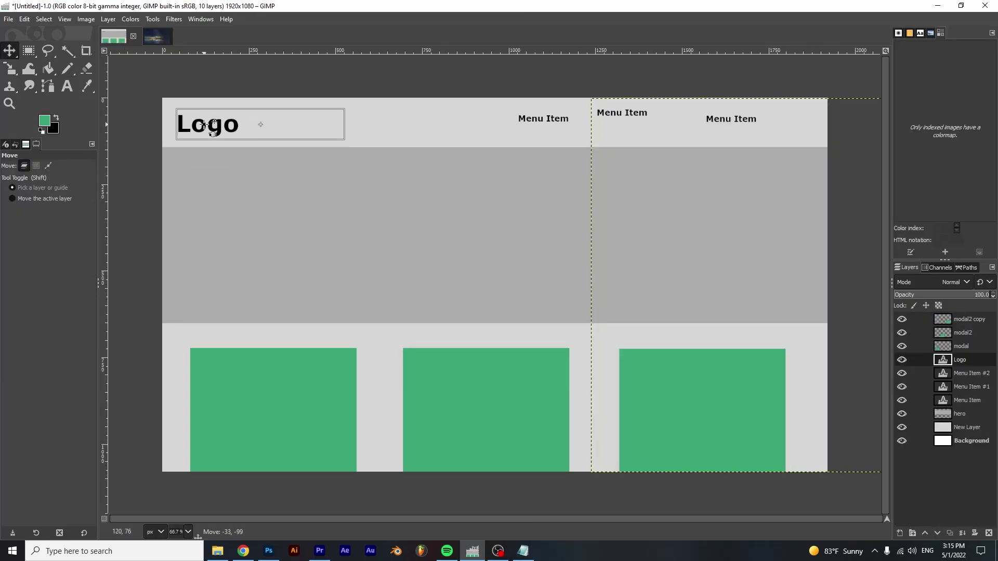
left_click(549, 117)
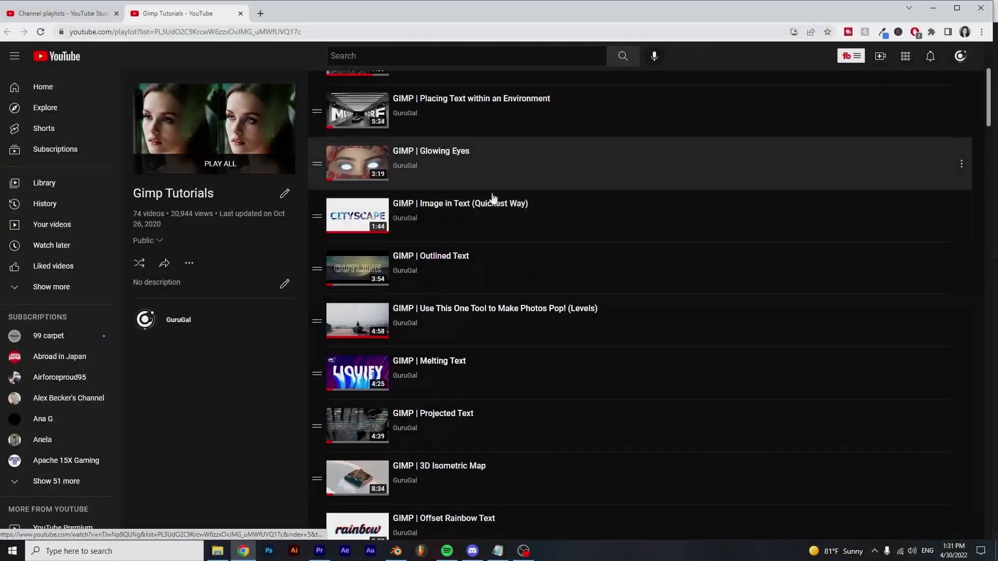
Visit the Inkscape current-version download page and draw a curved Bezier path
scroll(495, 202, "down", 7)
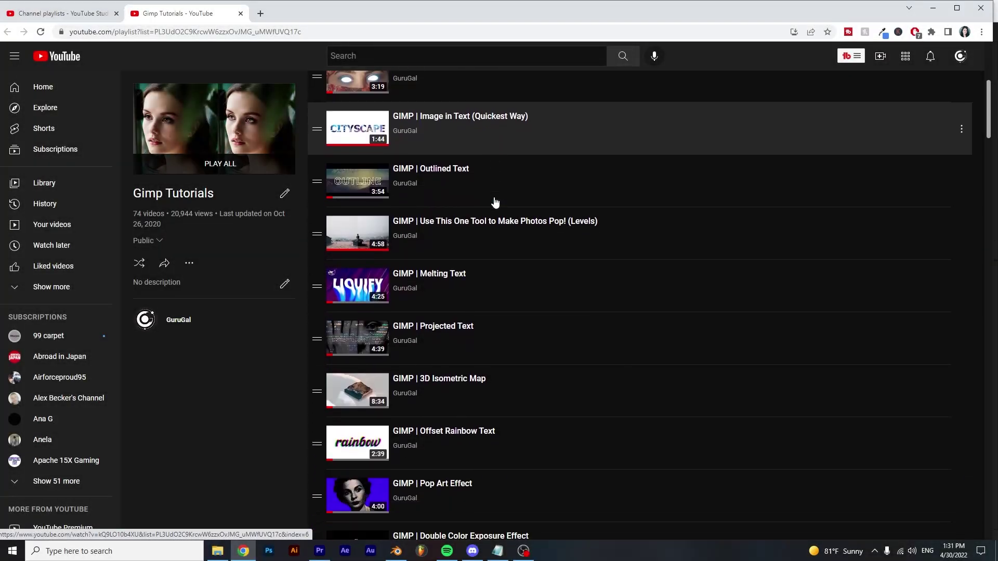
scroll(496, 202, "down", 3)
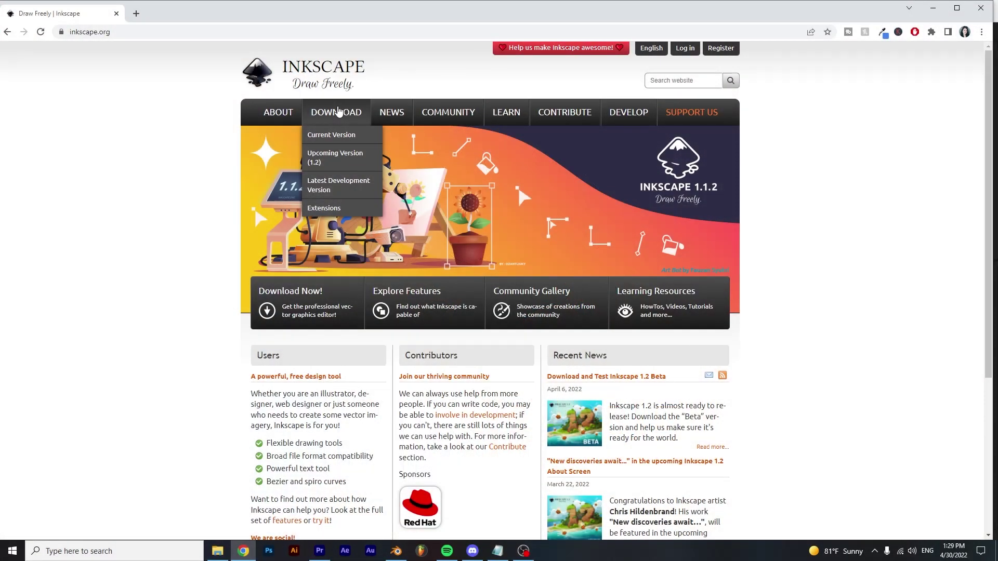
left_click(335, 136)
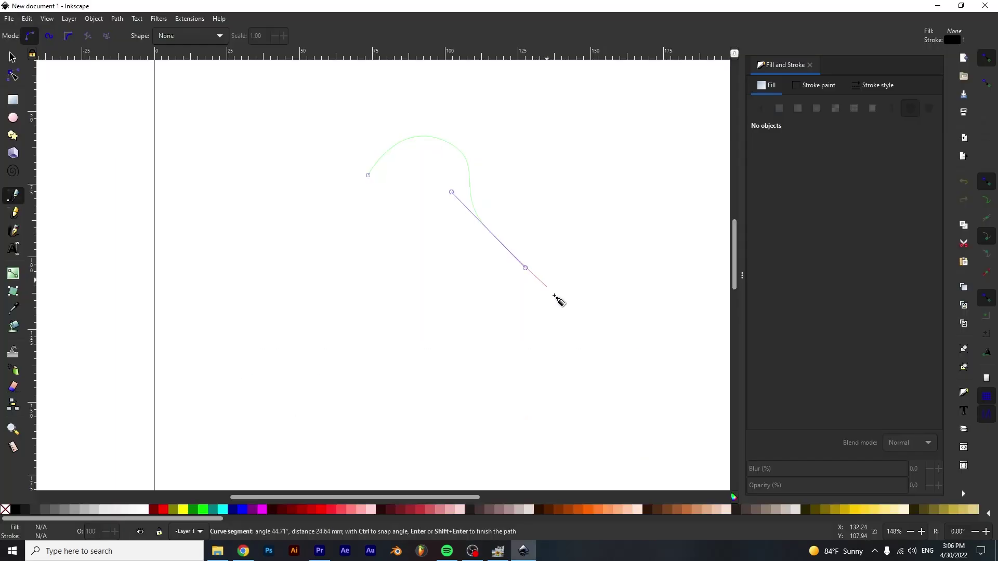
left_click_drag(556, 296, 525, 268)
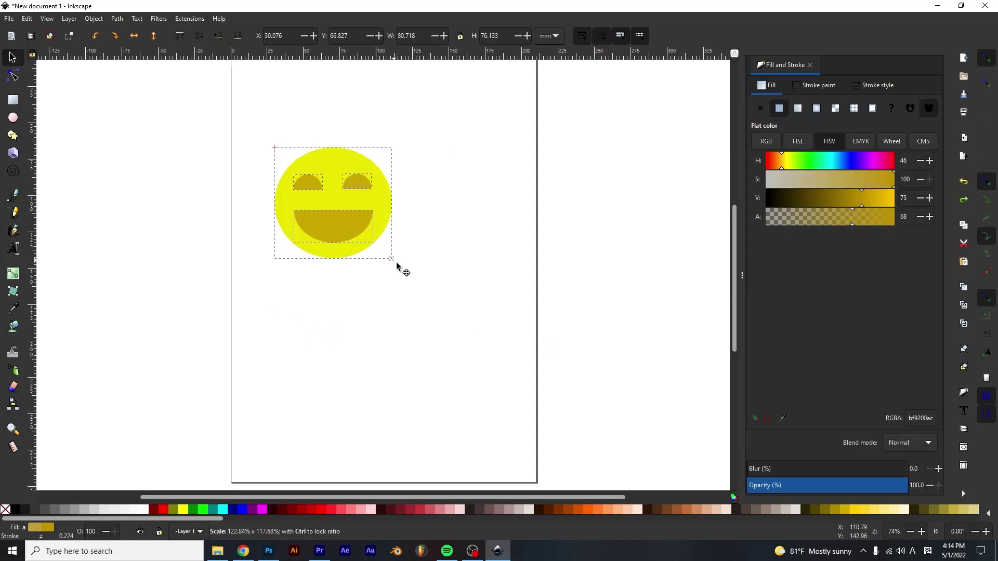
Enlarge the smiley drawing to 270% in Inkscape
mouse_move(401, 270)
left_mouse_down()
mouse_move(549, 417)
mouse_move(659, 495)
mouse_move(646, 336)
mouse_move(424, 436)
mouse_move(502, 481)
mouse_move(727, 457)
mouse_move(764, 392)
mouse_move(657, 364)
left_mouse_up()
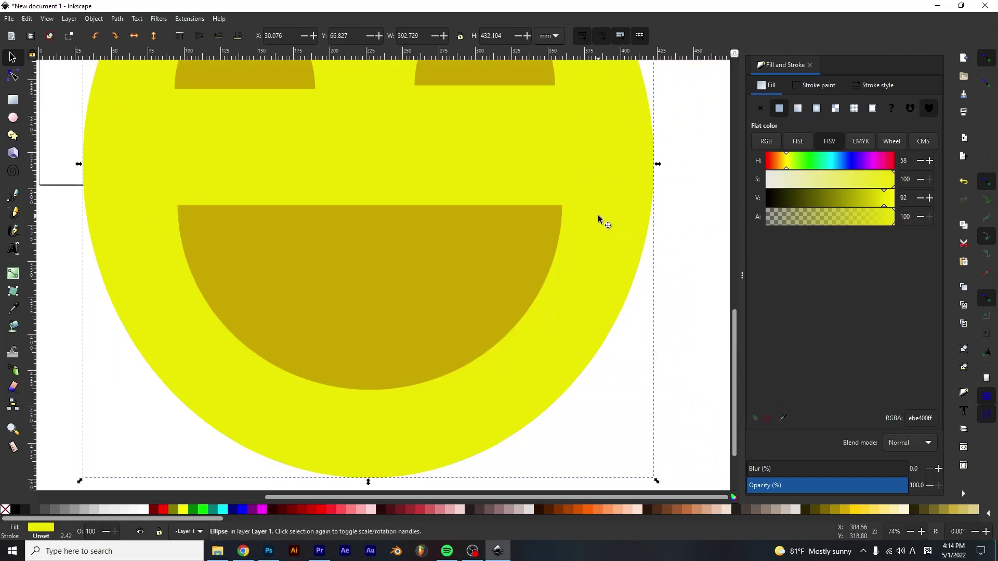
scroll(602, 217, "up", 3)
scroll(599, 215, "up", 3)
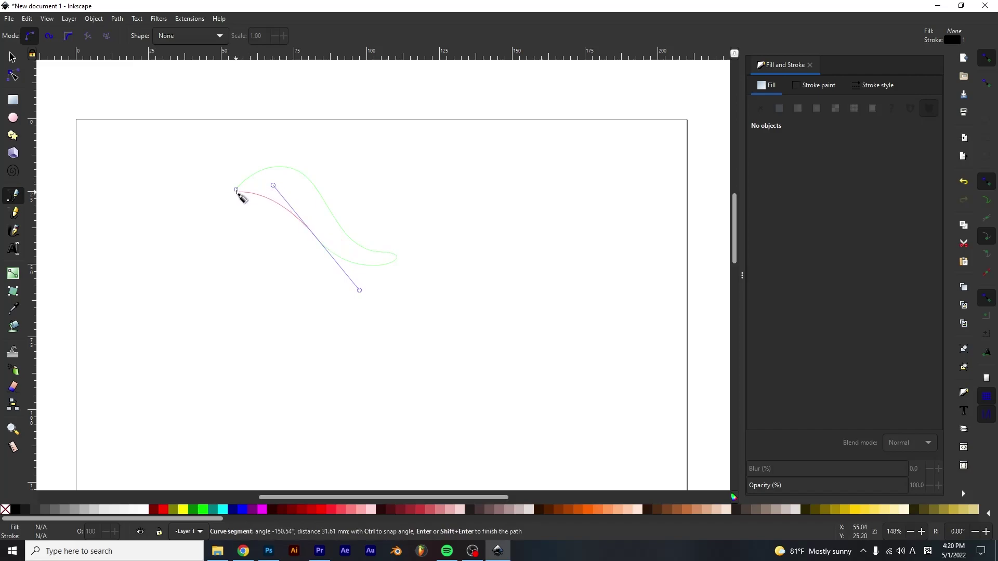
Close the curve, then subtract the green triangle from the blue blob with Path > Difference
left_click(237, 190)
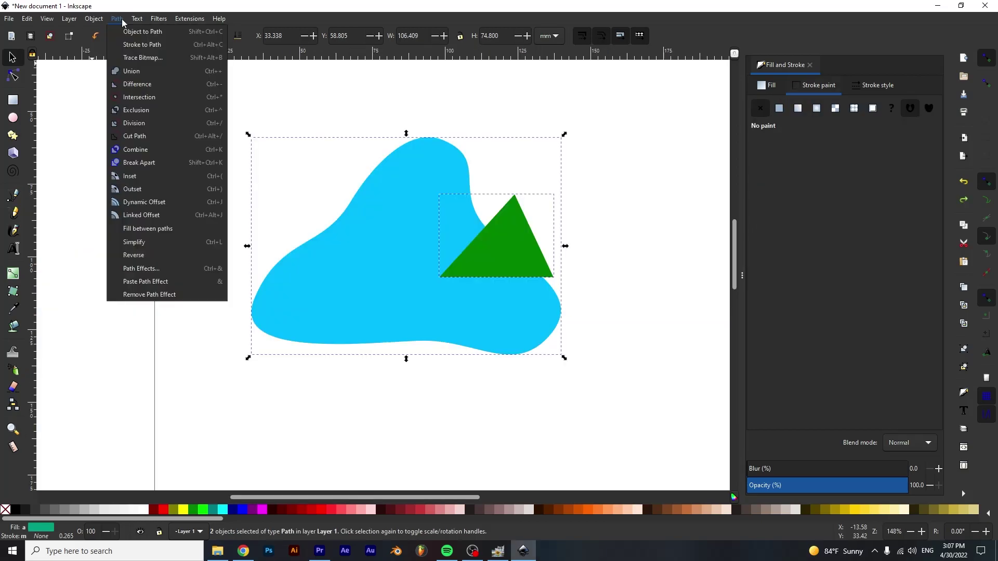
left_click(143, 84)
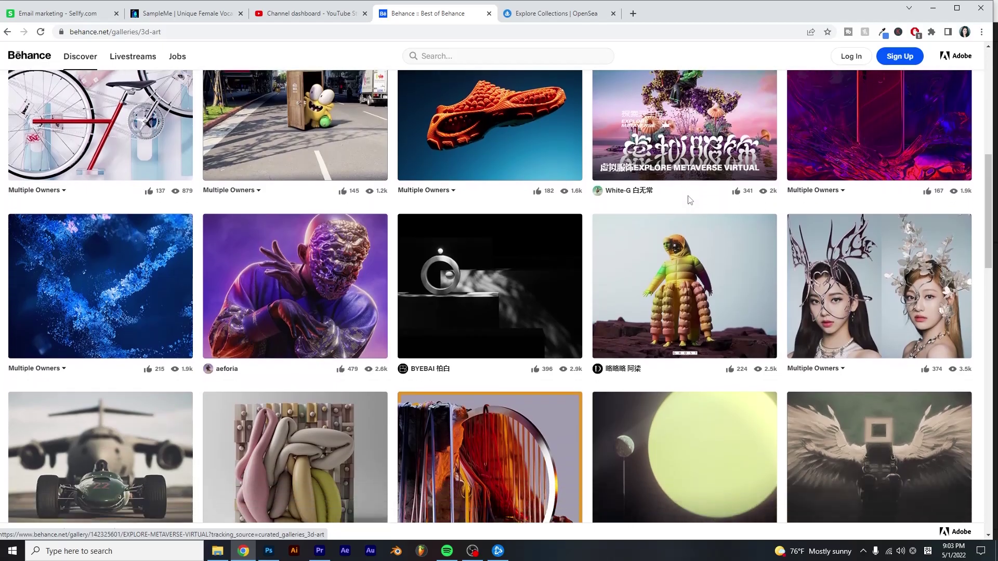
scroll(690, 200, "down", 1)
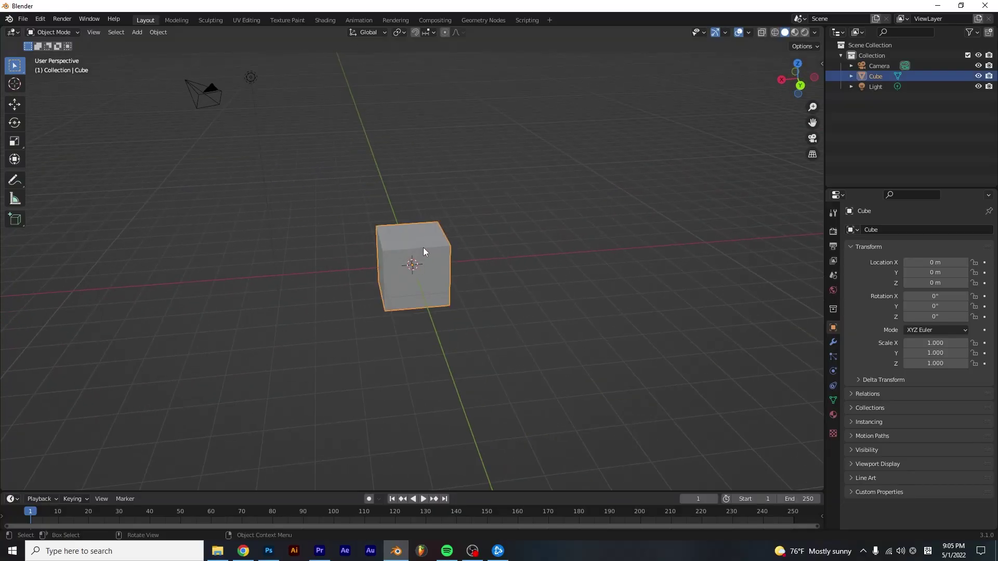
Delete the default cube and add a UV sphere to the scene
key("Delete")
left_click_drag(435, 251, 468, 240)
key("shift+a")
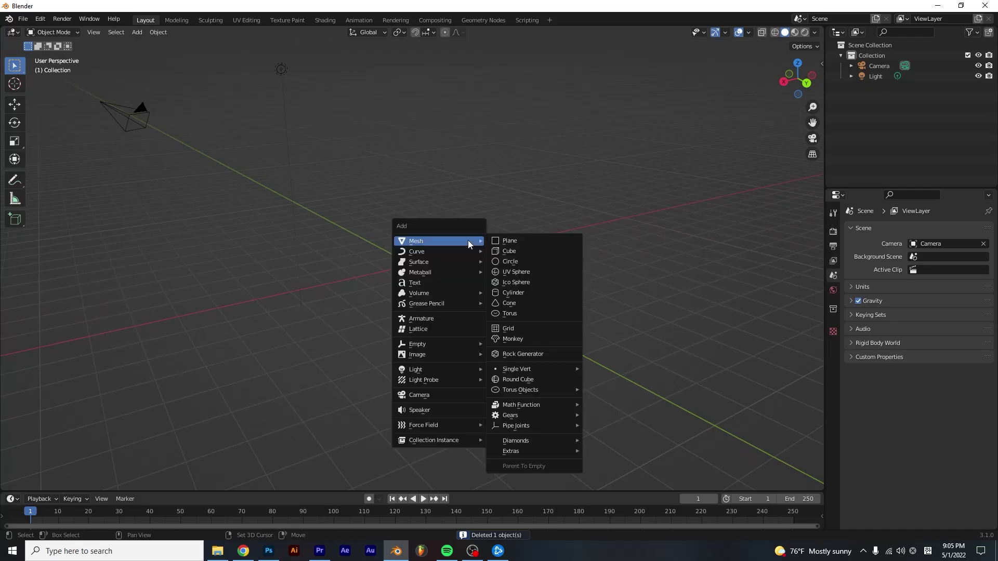
left_click(535, 271)
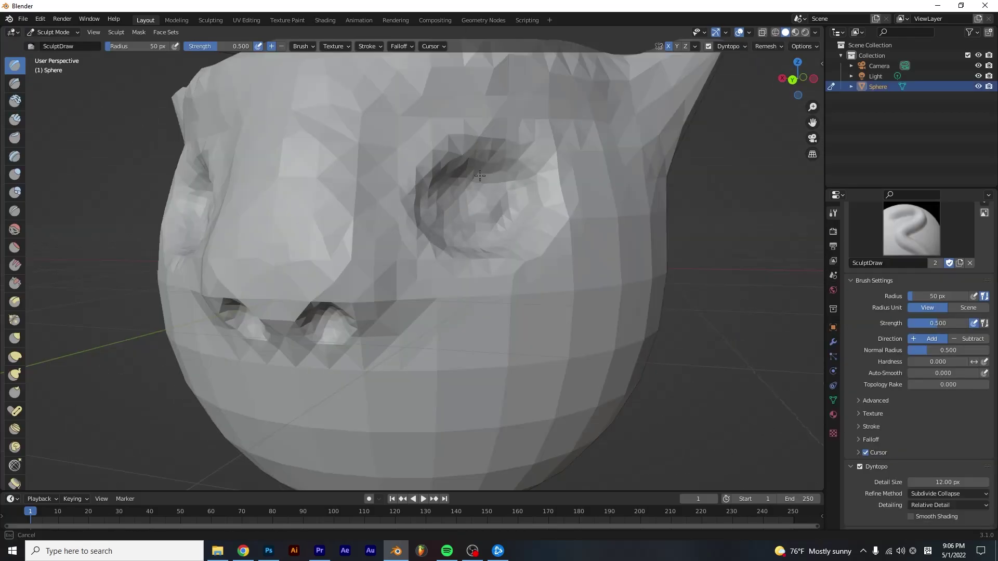
Change the emission colour from red to purple
scroll(480, 176, "down", 5)
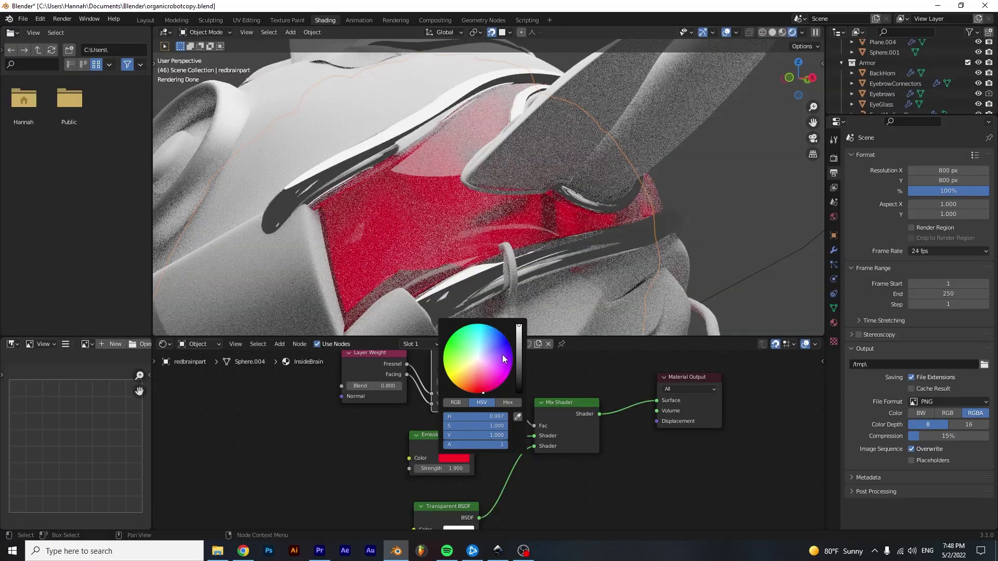
left_click_drag(503, 358, 498, 349)
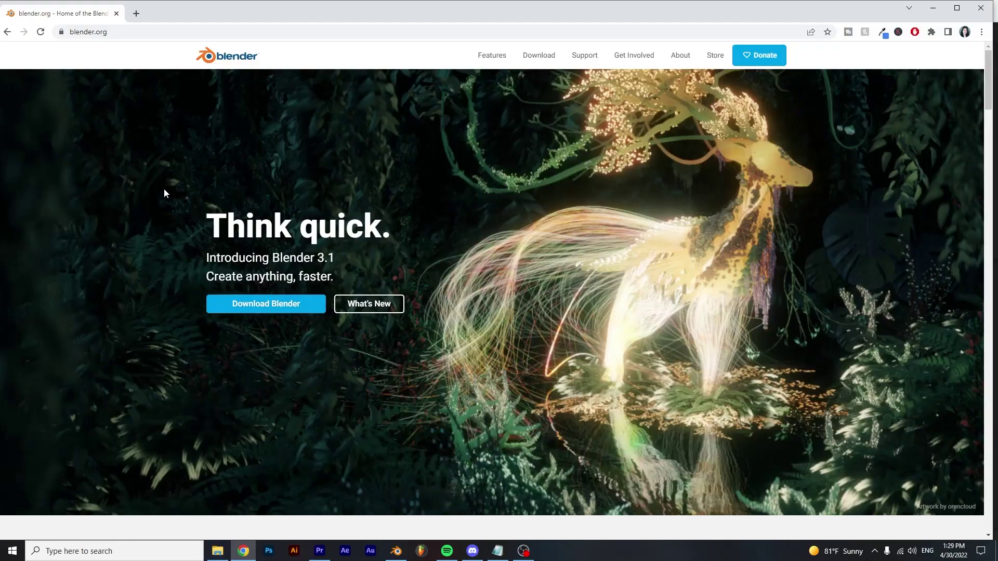
scroll(164, 188, "down", 7)
scroll(165, 194, "down", 9)
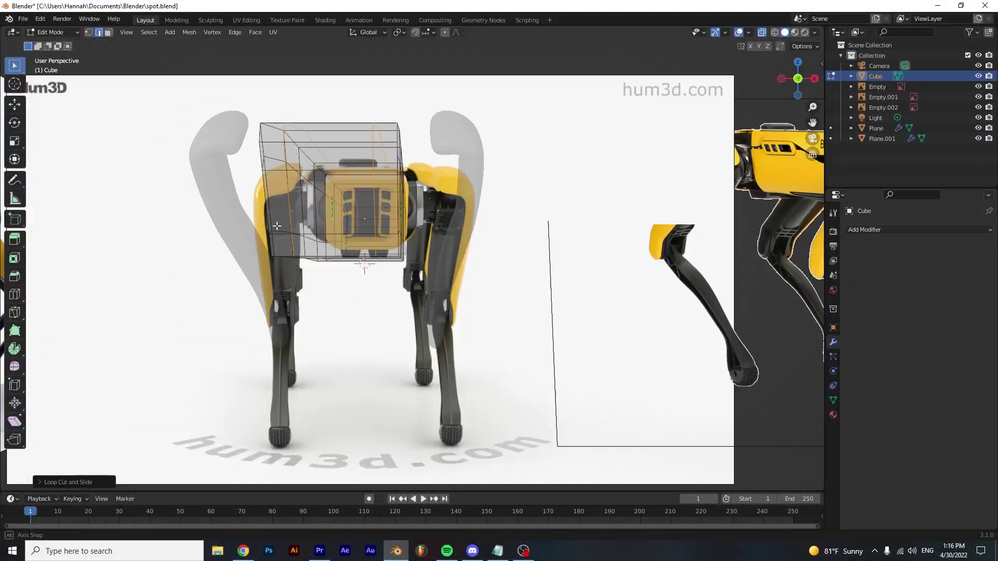
Orbit the Spot robot model to an angled side view
left_click_drag(277, 226, 372, 231)
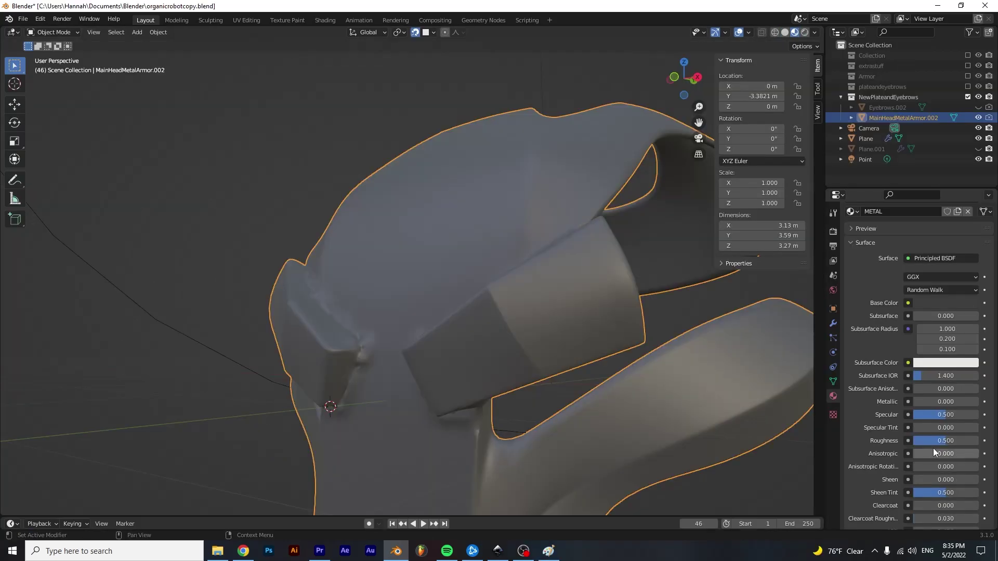
Adjust the head's metal roughness and move the cage vertices along Z
left_click_drag(934, 440, 931, 441)
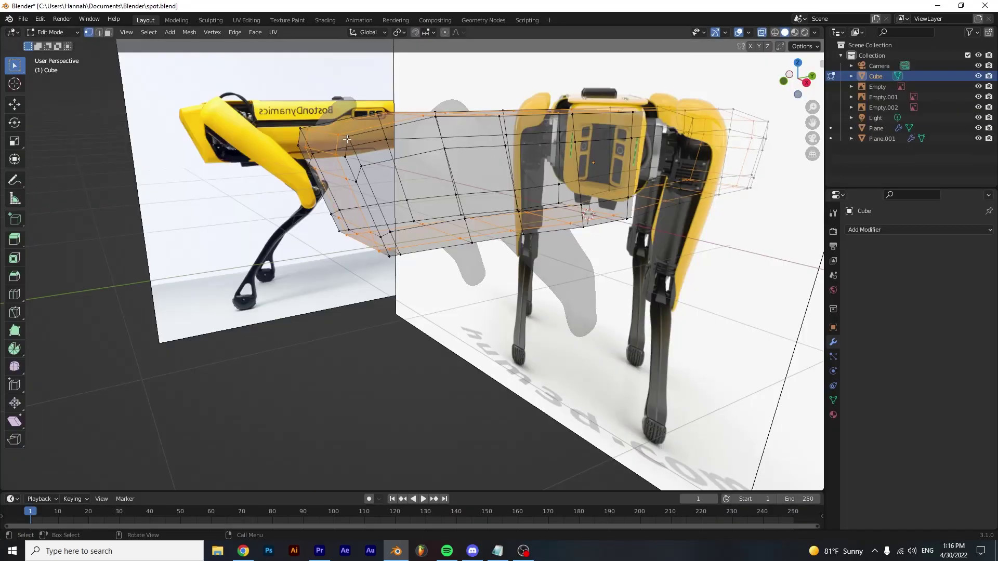
key("alt+a")
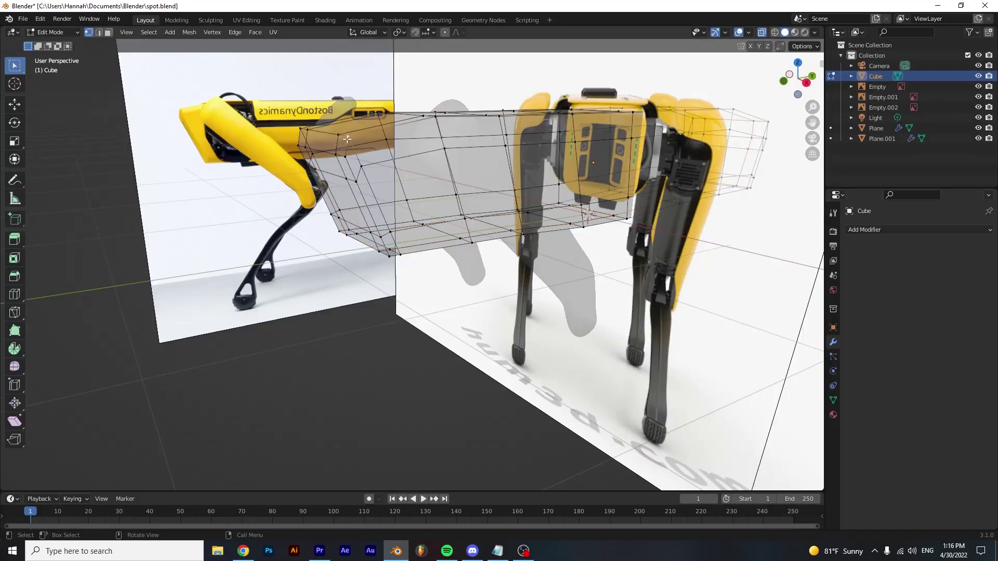
key("g")
key("z")
left_click(355, 113)
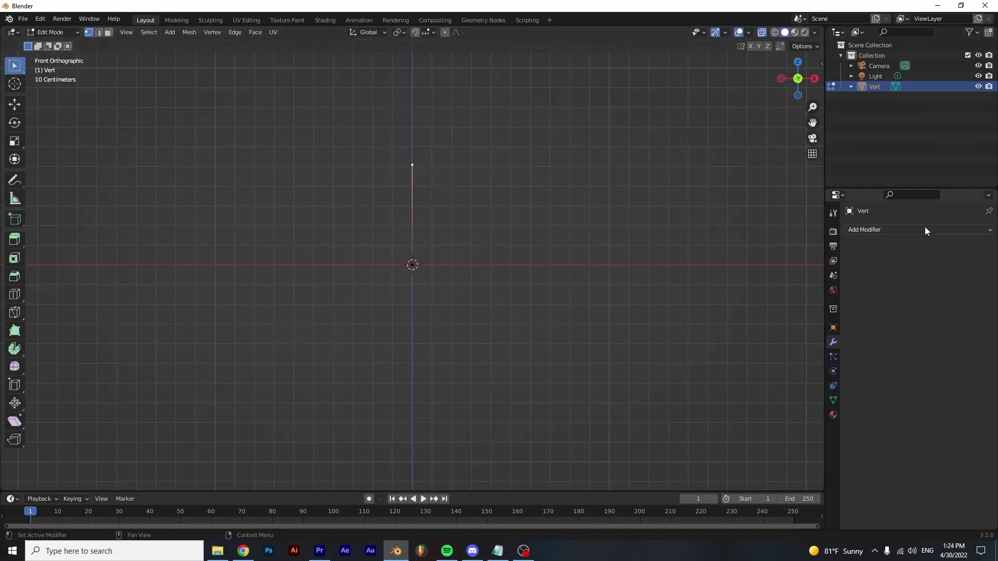
Add a Skin modifier to the Vert object and bring up shading options for the yellow piece
left_click(925, 229)
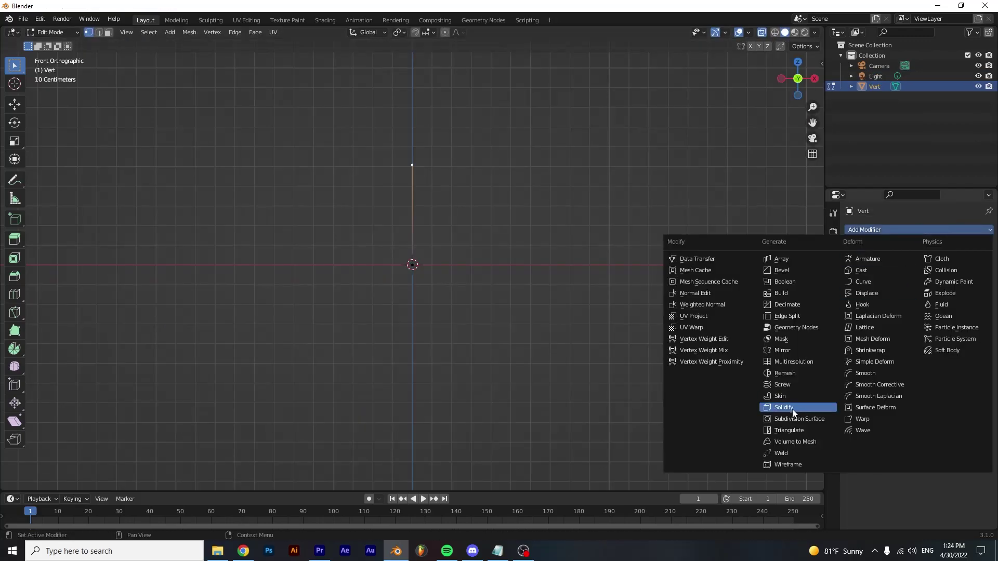
left_click(783, 395)
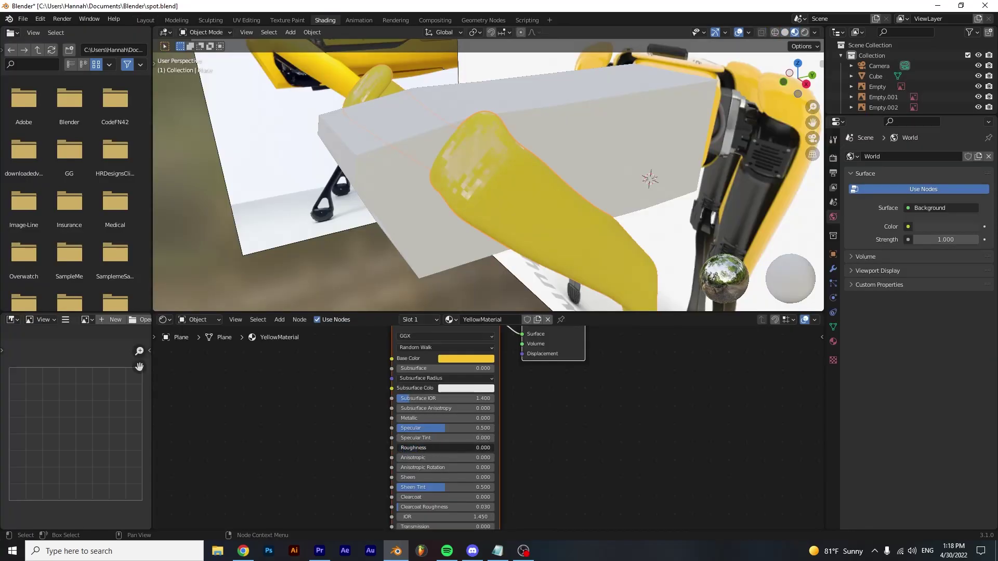
right_click(535, 210)
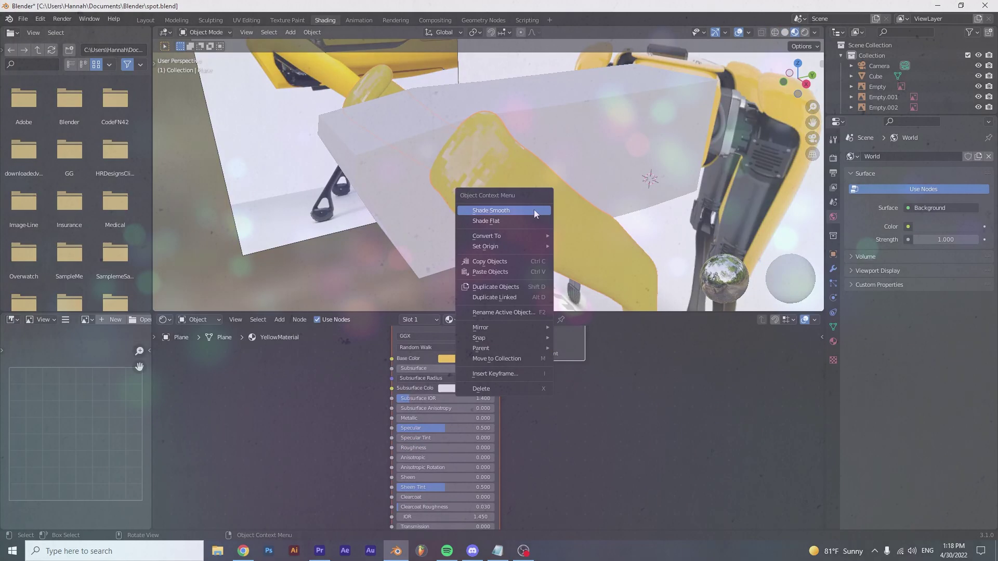